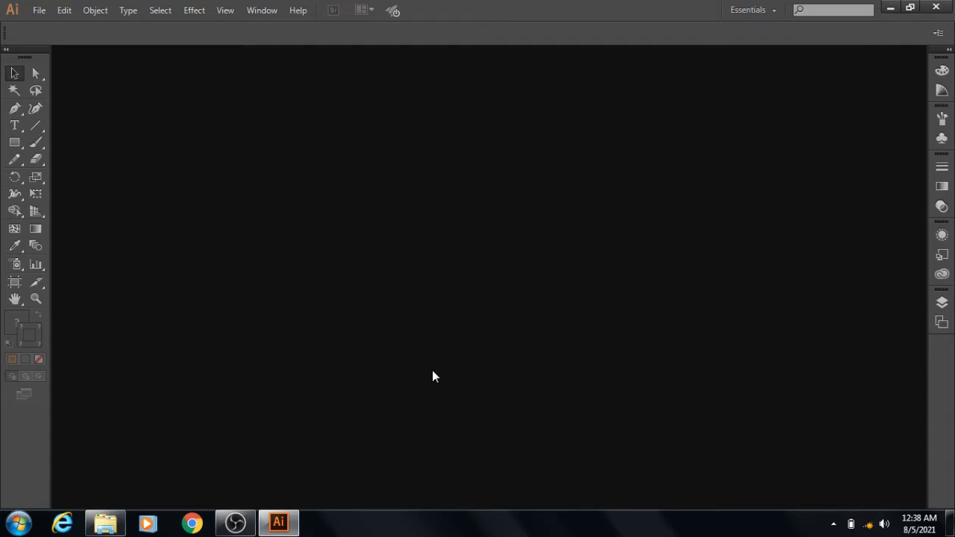
- Create a new 1280 x 800 px landscape document with one artboard in RGB colour mode
click(37, 9)
click(57, 26)
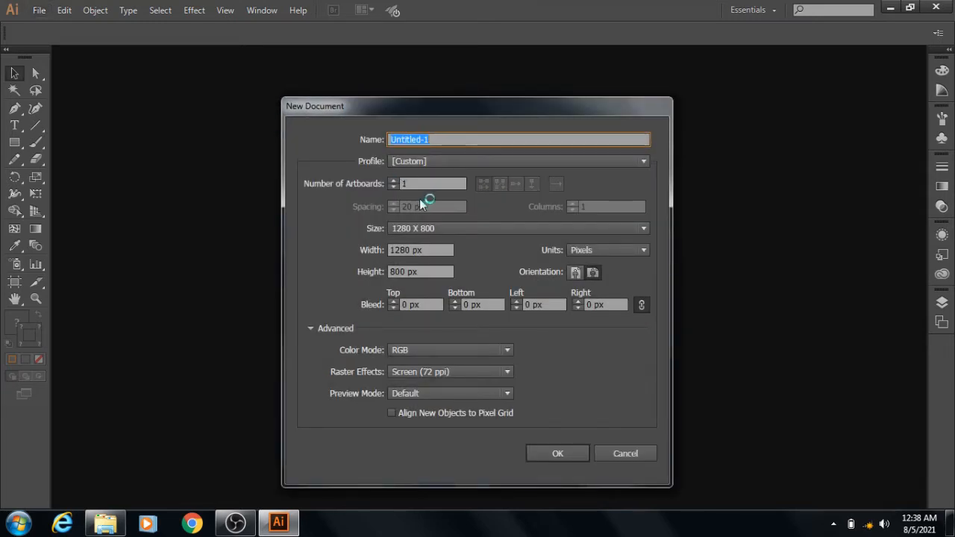
click(554, 453)
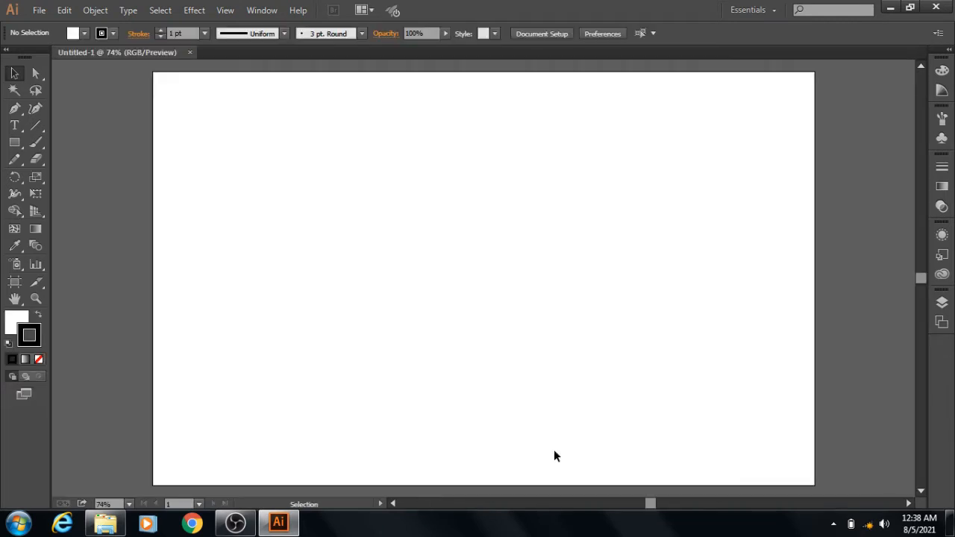
- Draw a white square with no stroke in the upper-left area of the artboard
click(15, 144)
click(14, 144)
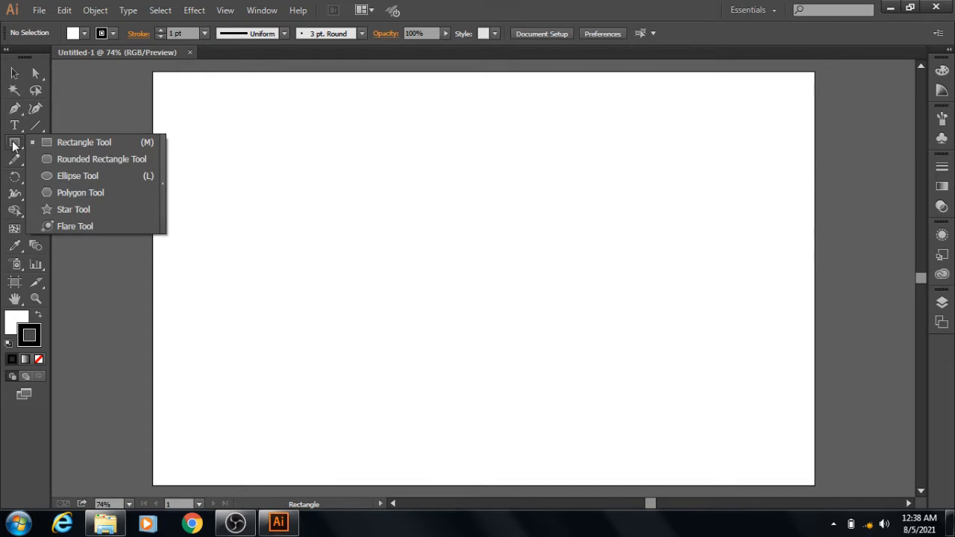
click(103, 140)
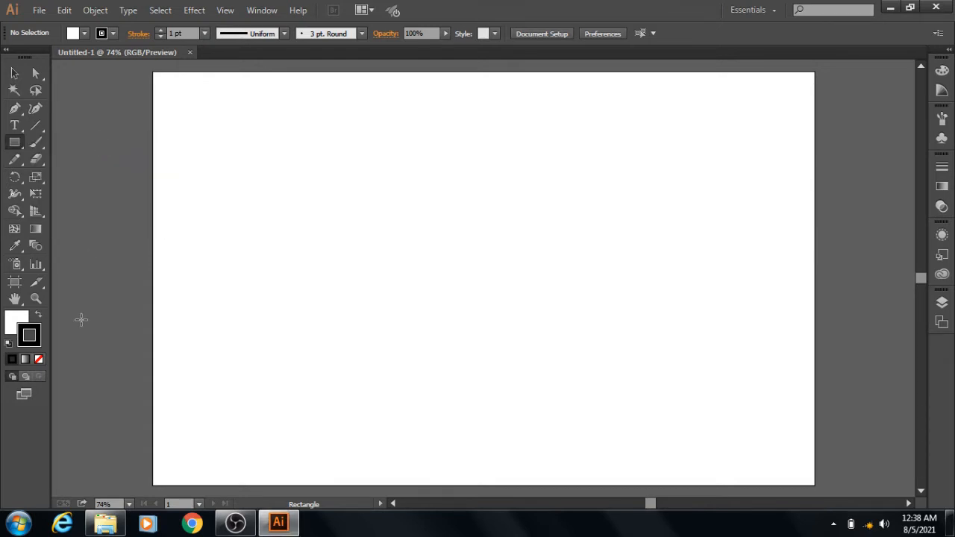
click(39, 360)
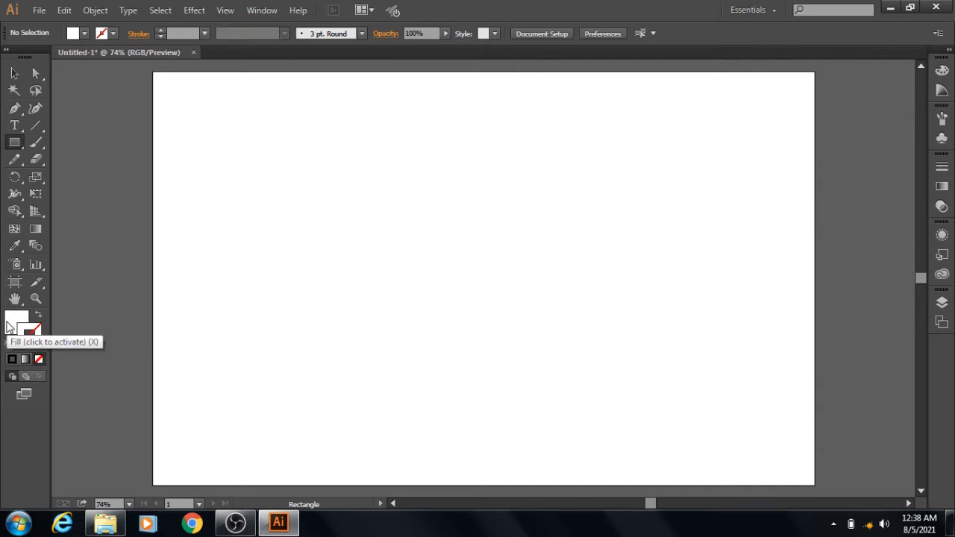
click(11, 325)
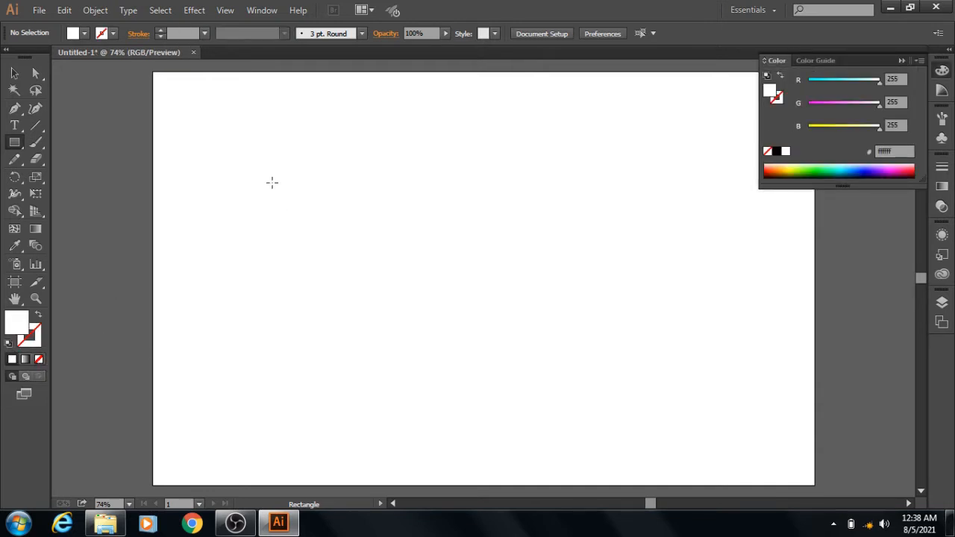
drag(271, 182, 357, 277)
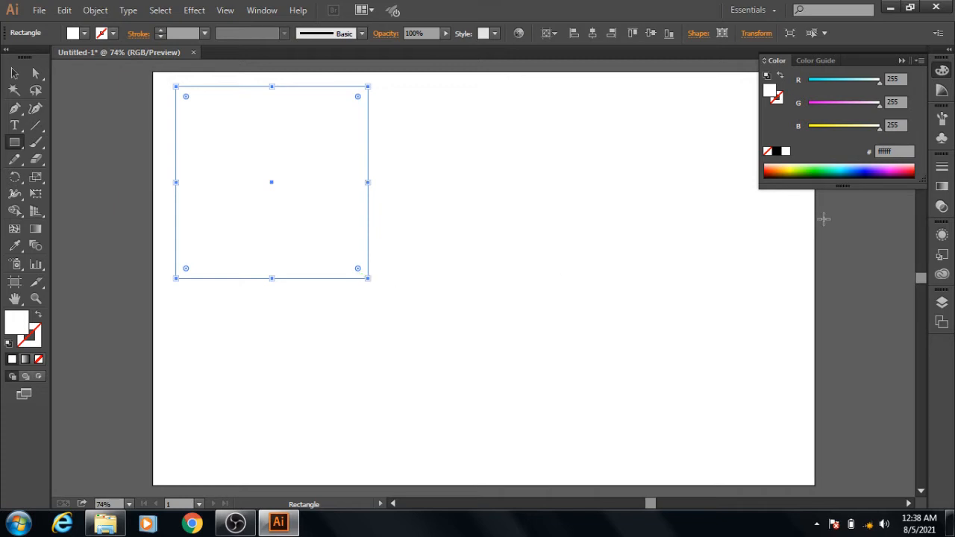
- Fill the square with the Gold Dust gradient, reduced to two end stops running from yellow to orange
click(942, 191)
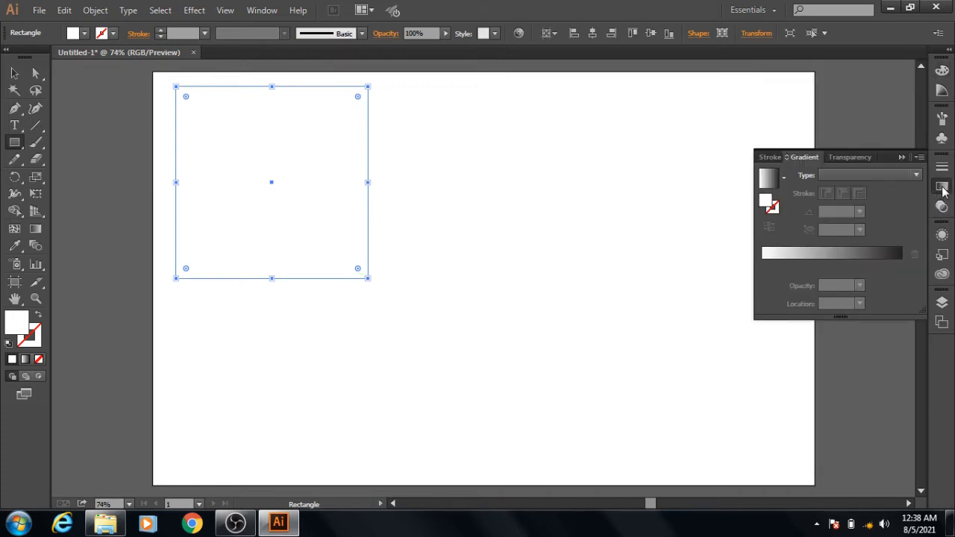
click(784, 178)
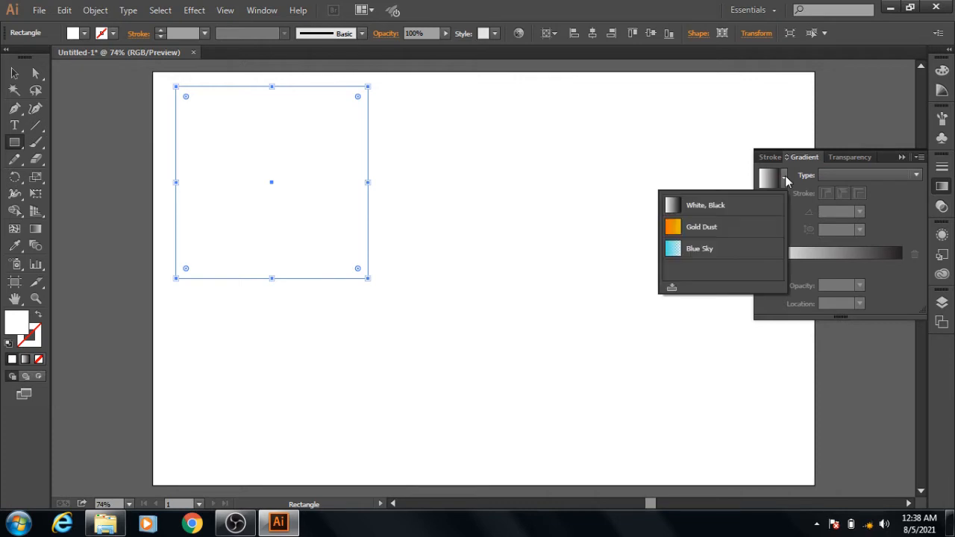
click(730, 228)
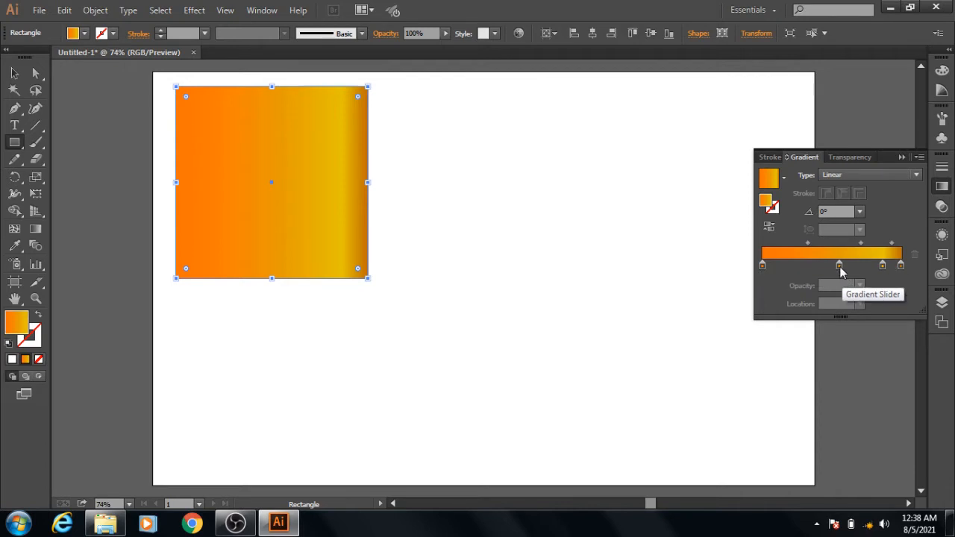
drag(840, 266, 842, 308)
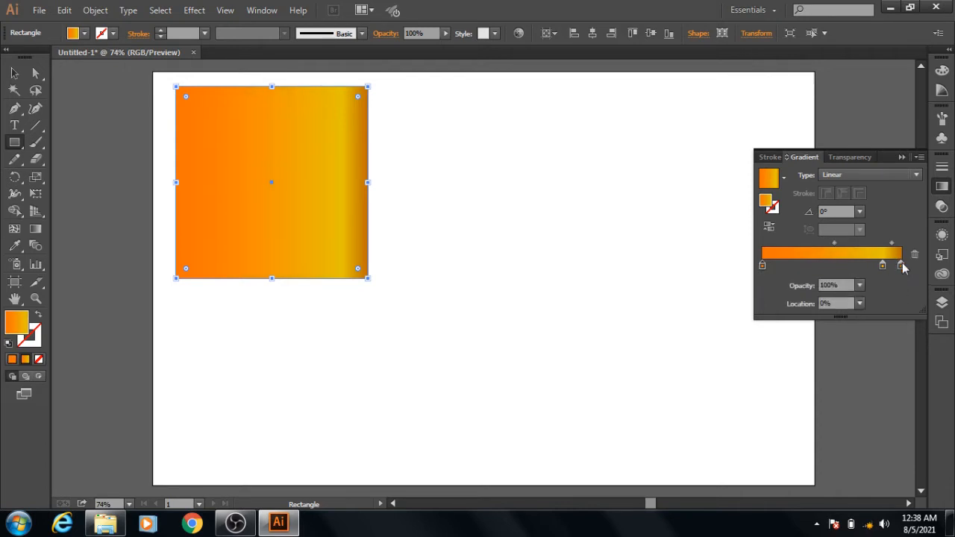
drag(901, 265, 903, 343)
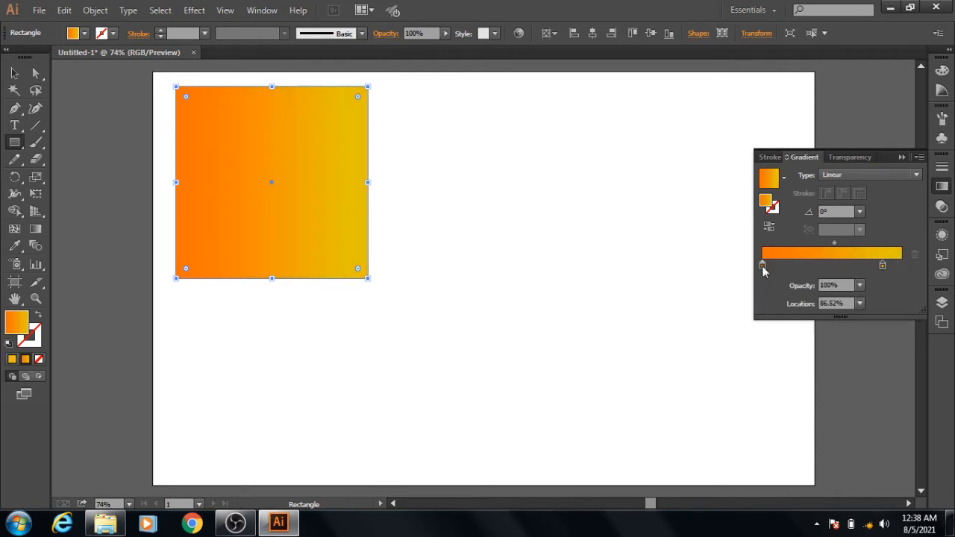
drag(762, 267, 743, 272)
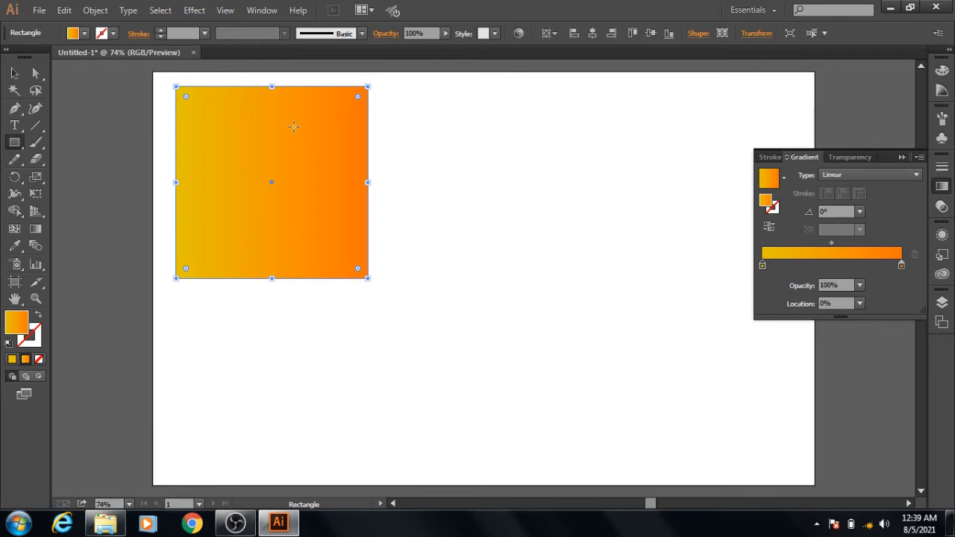
- Move the gradient square down toward the vertical middle of the artboard and deselect it
click(14, 75)
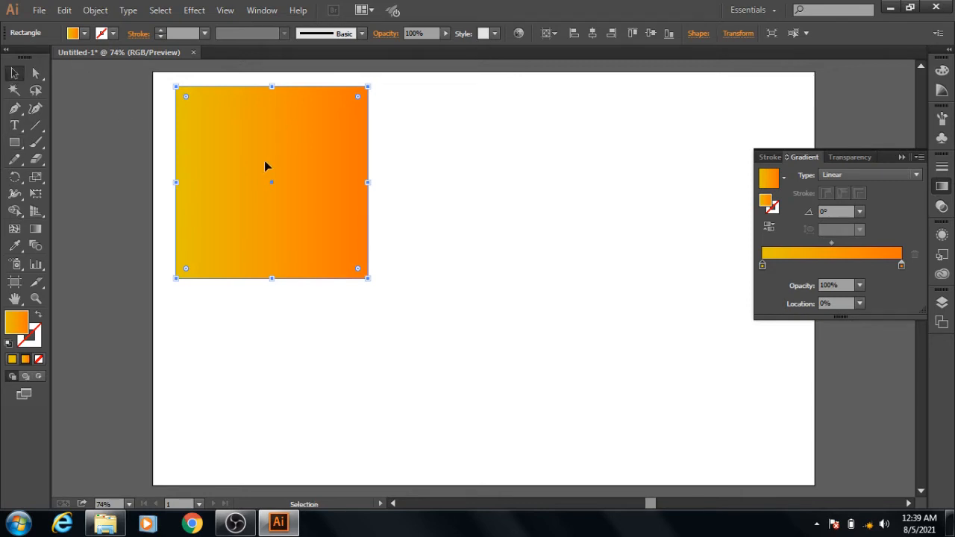
drag(264, 162, 273, 228)
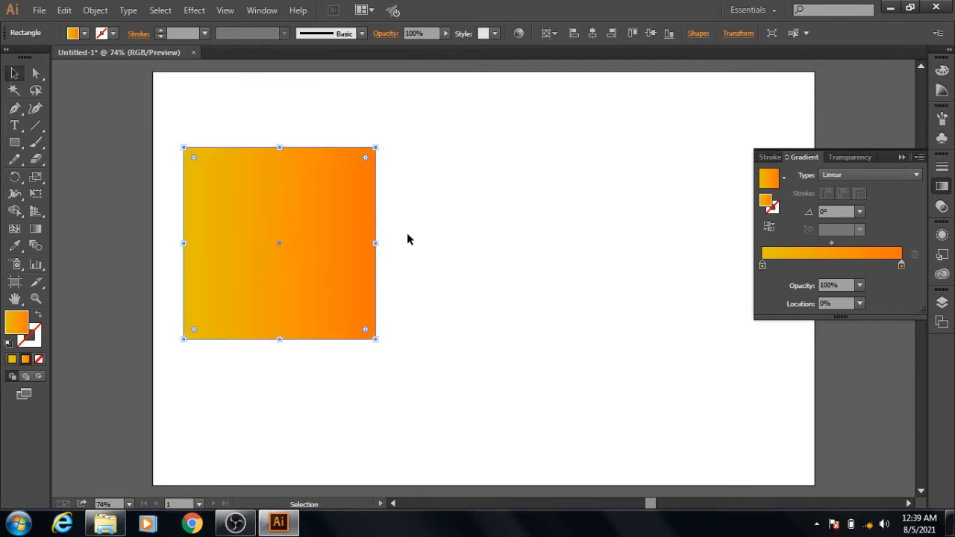
click(480, 248)
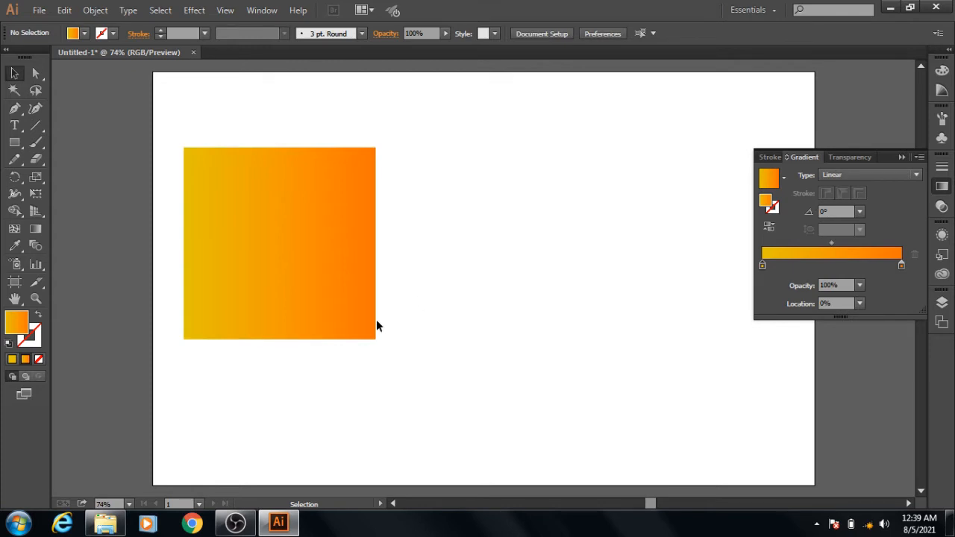
- Set the fill to none and the stroke to the yellow e7be00 sampled from the gradient square's left edge
click(8, 344)
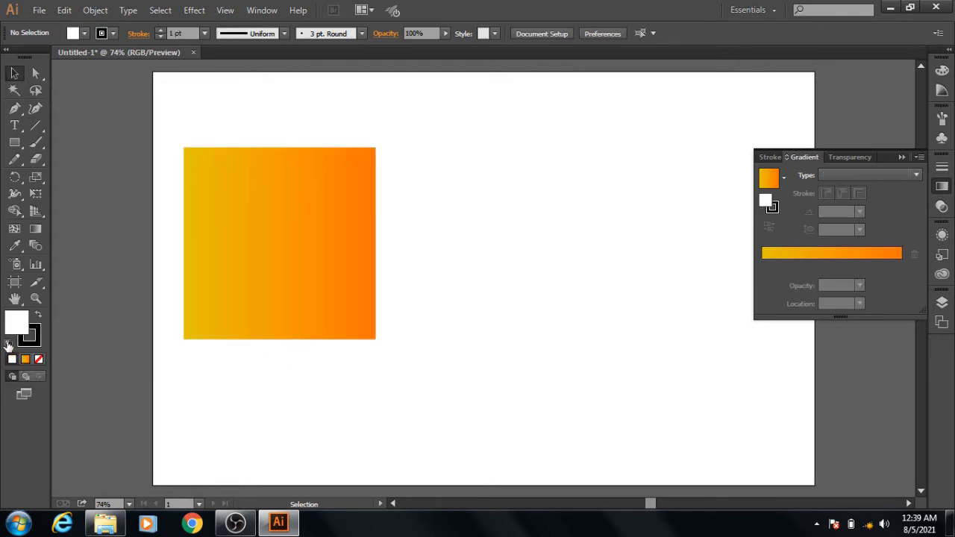
click(40, 361)
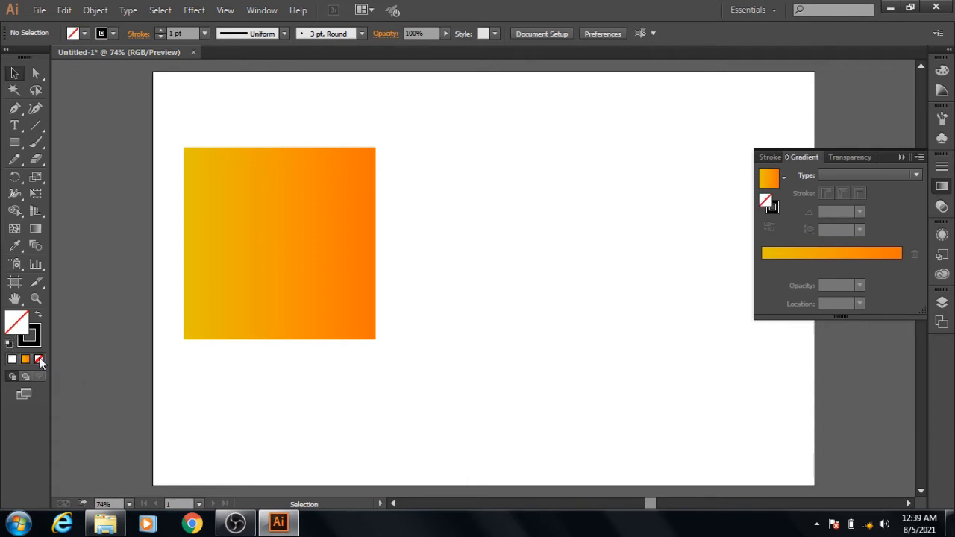
click(30, 345)
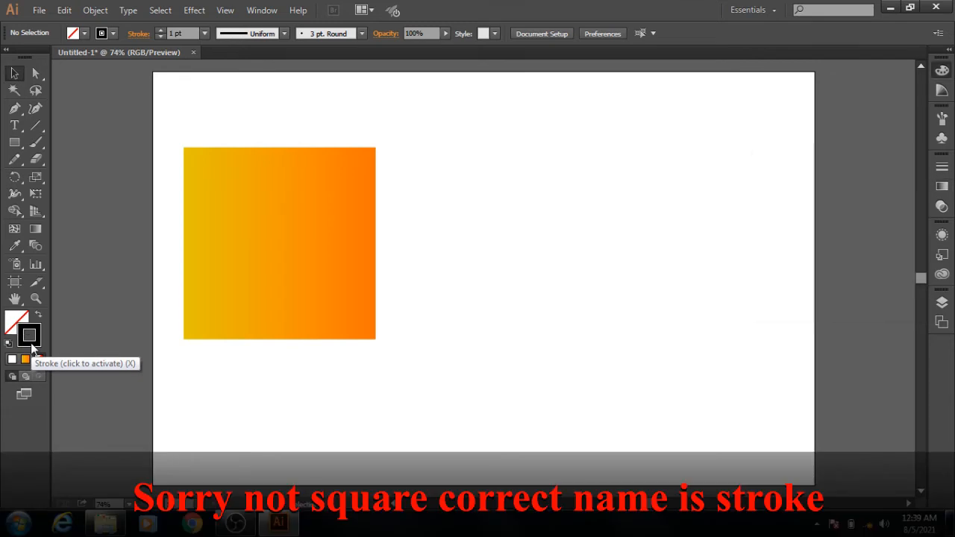
click(12, 249)
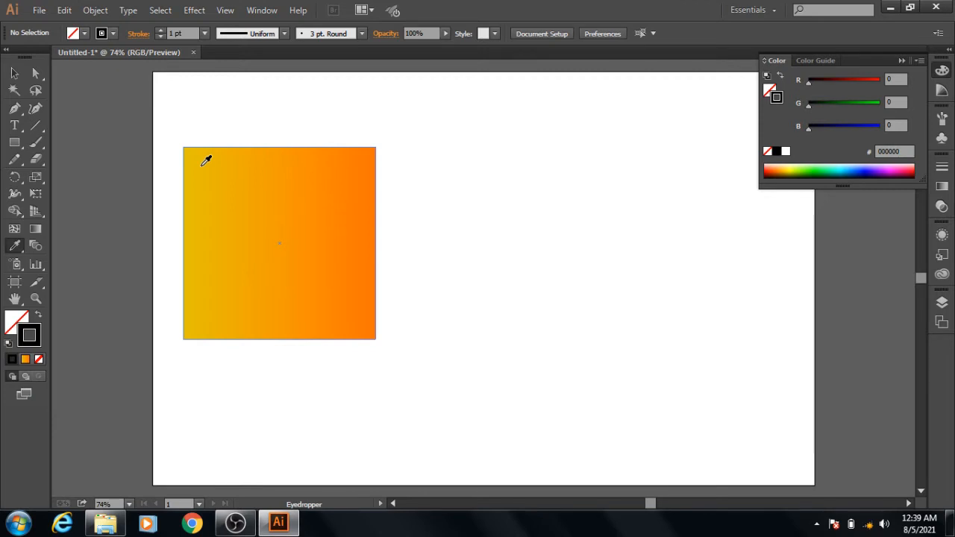
shift+click(206, 161)
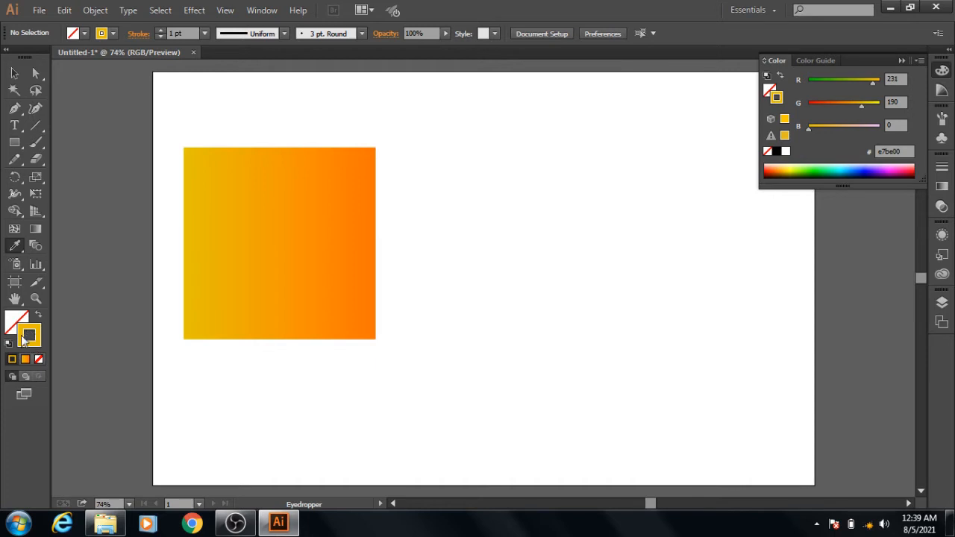
- Draw a small yellow-outlined square to the right of the gradient square, about half its width
click(14, 143)
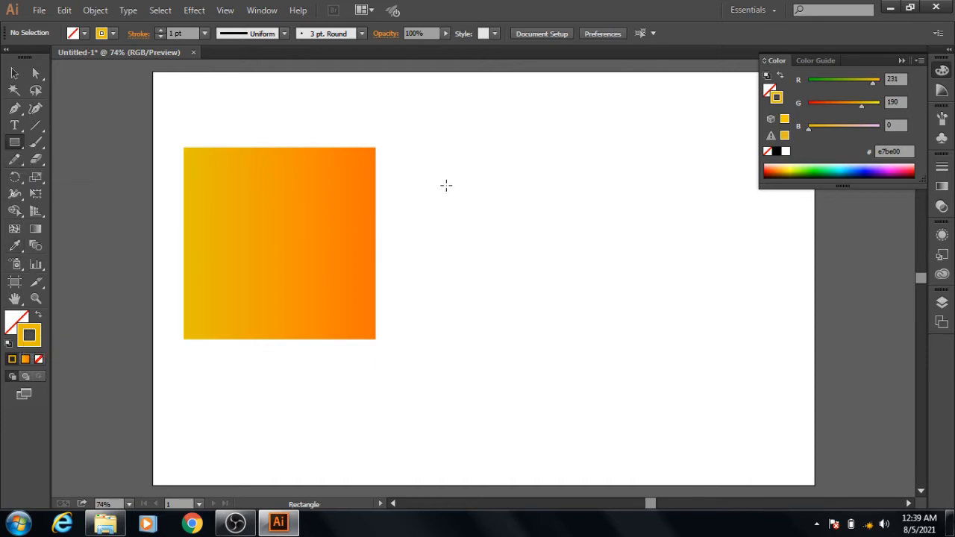
drag(446, 185, 535, 263)
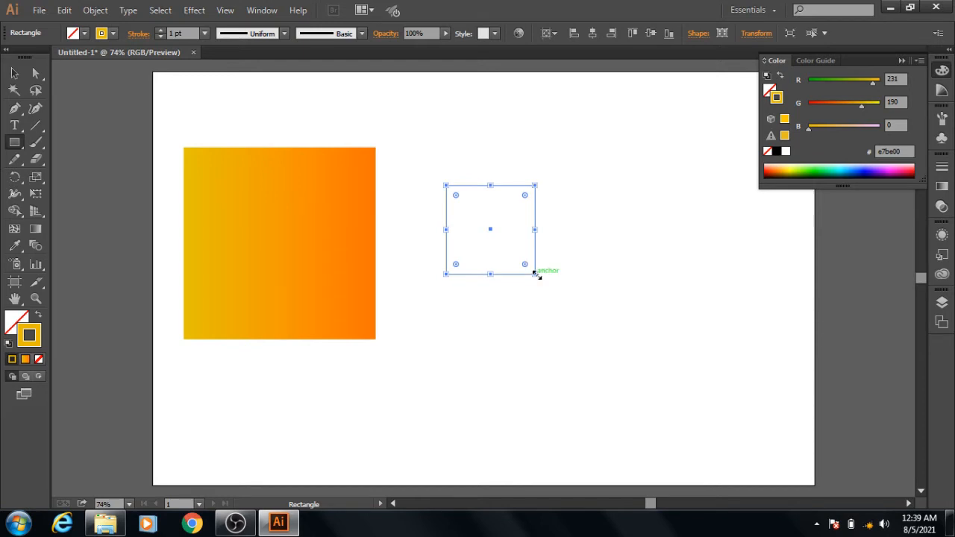
drag(537, 276, 542, 281)
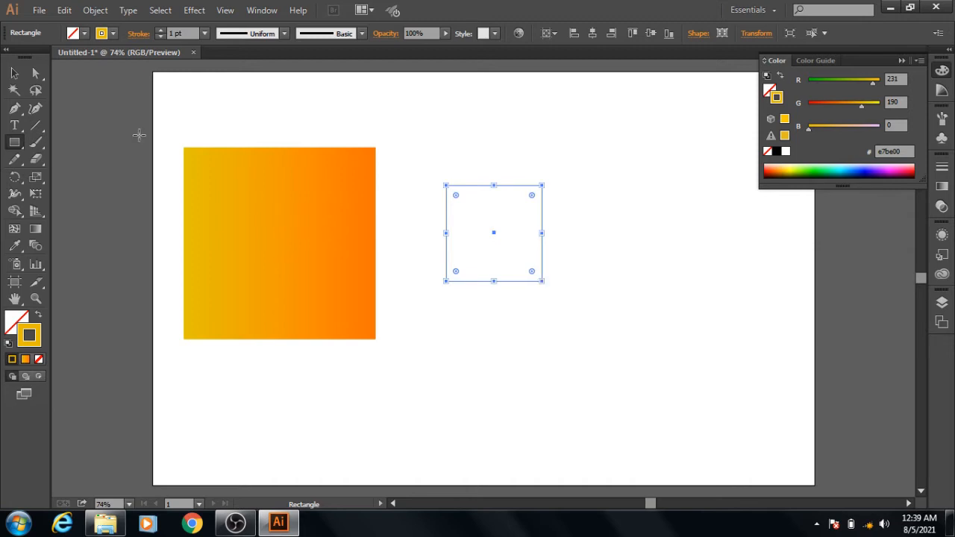
- Delete the lower-right anchor point of the small square outline with the Direct Selection tool
click(37, 72)
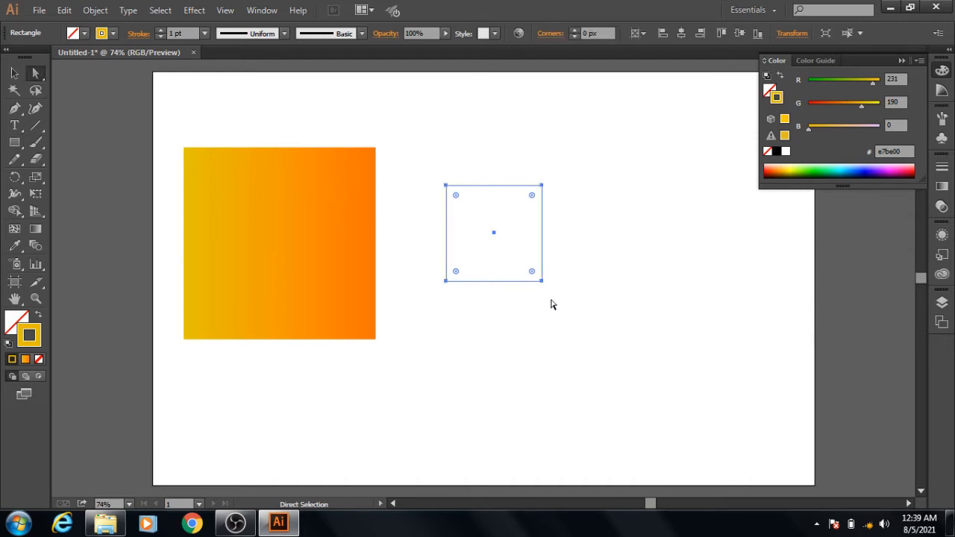
drag(566, 263, 521, 296)
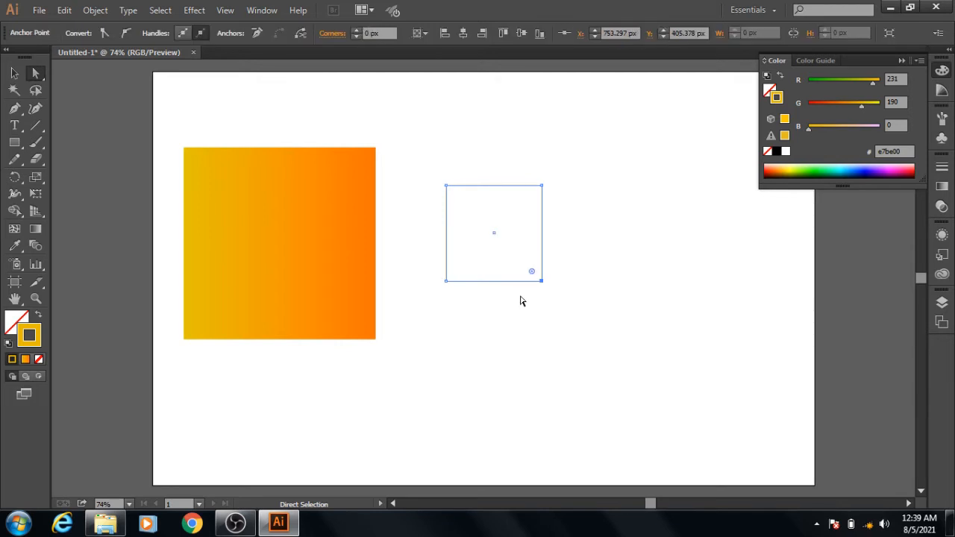
key(Delete)
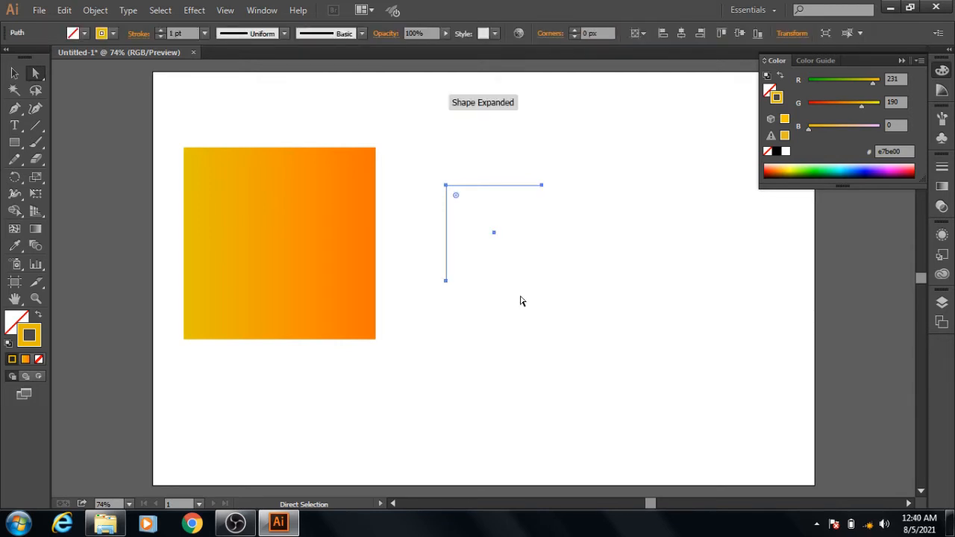
key(ctrl+z)
- Duplicate the yellow corner path down and to the right, and rotate the copy 180 degrees
click(15, 74)
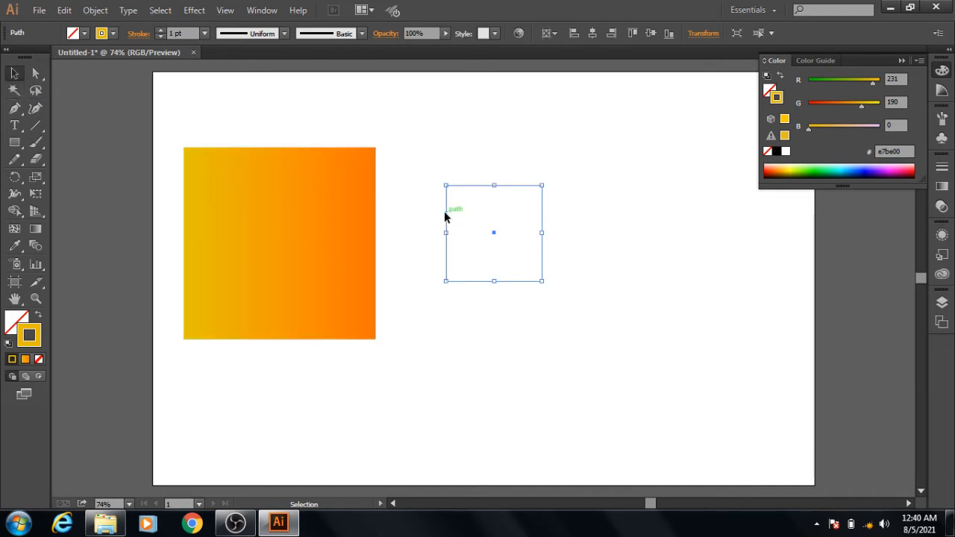
drag(445, 214, 609, 297)
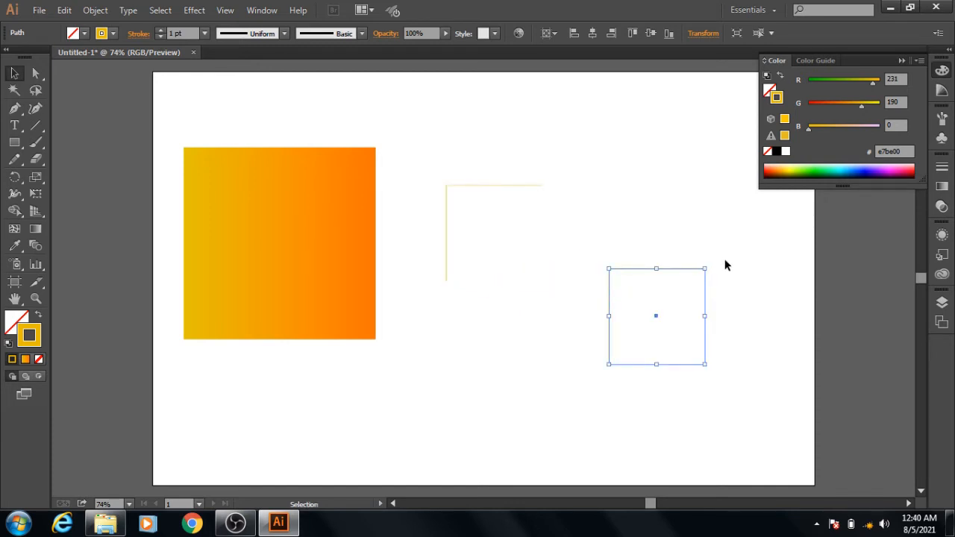
drag(711, 266, 619, 397)
- Colour the rotated copy's stroke orange fd7900 sampled from the gradient square's right side, and move it against the yellow corner to close the square
click(15, 249)
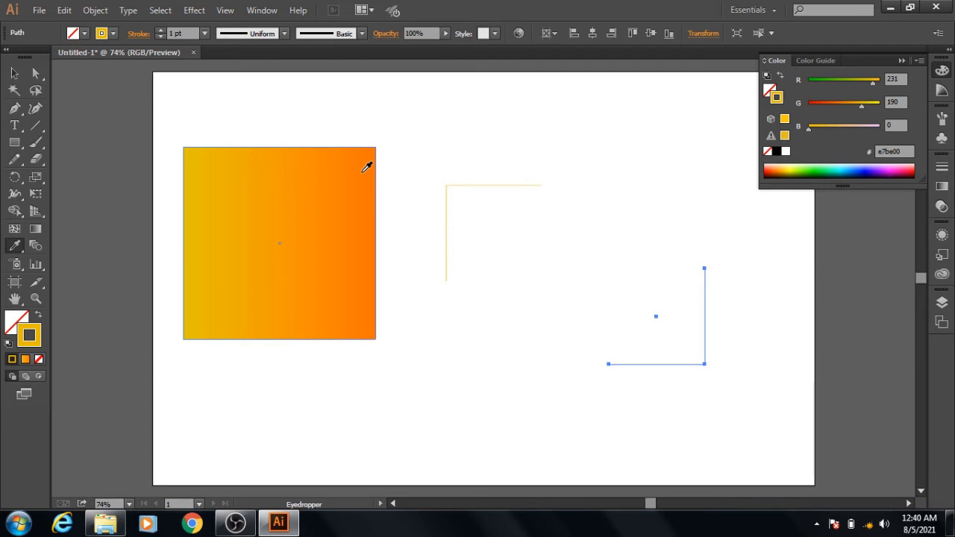
shift+click(366, 167)
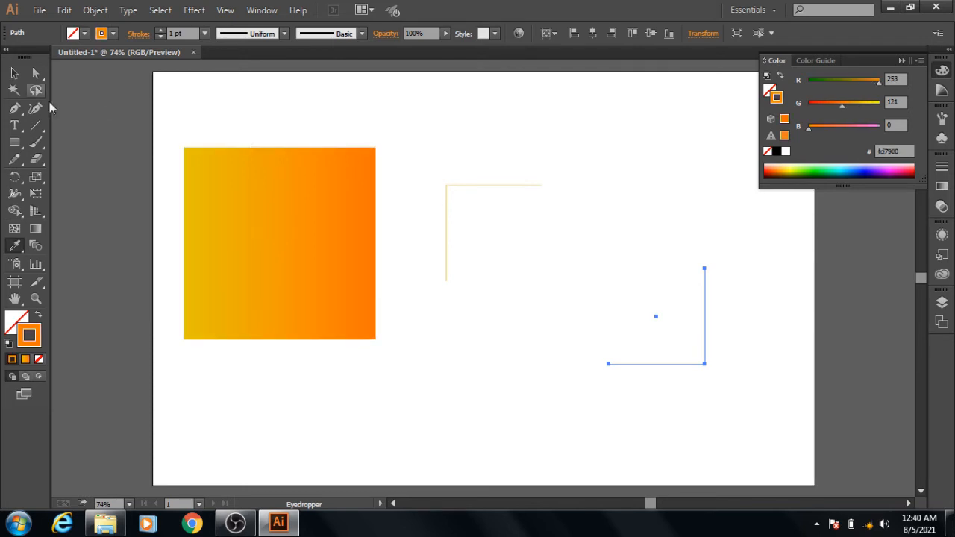
click(15, 74)
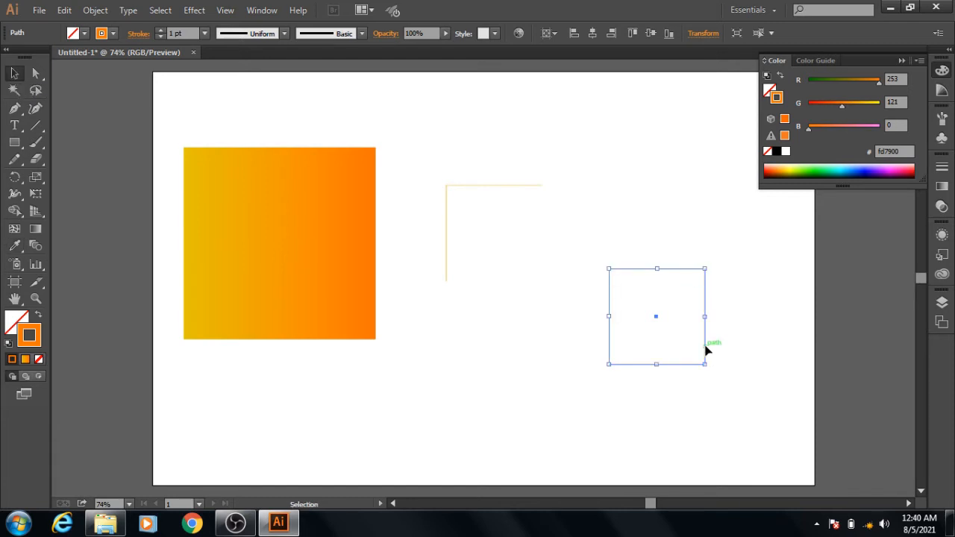
drag(706, 351, 540, 266)
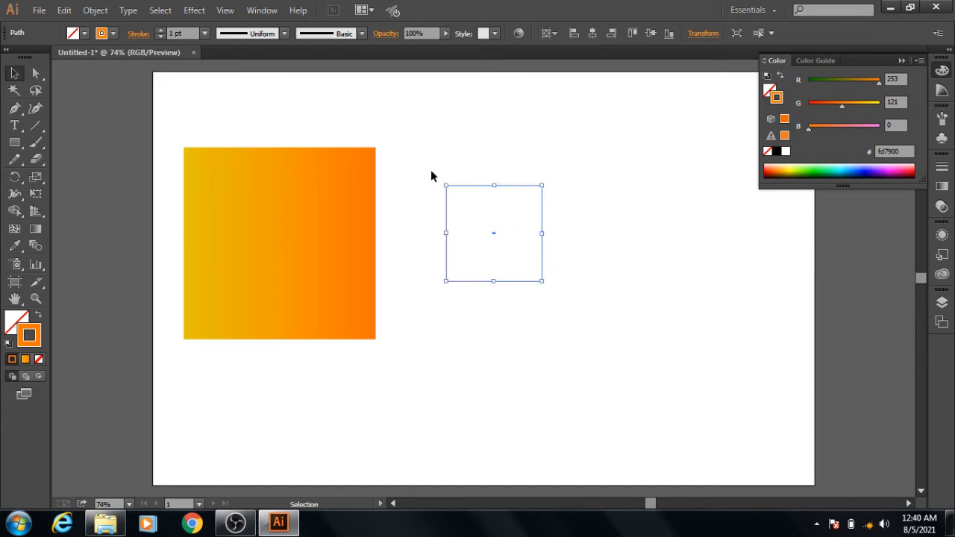
- Group the yellow and orange corner paths that form the small square outline
drag(431, 172, 558, 295)
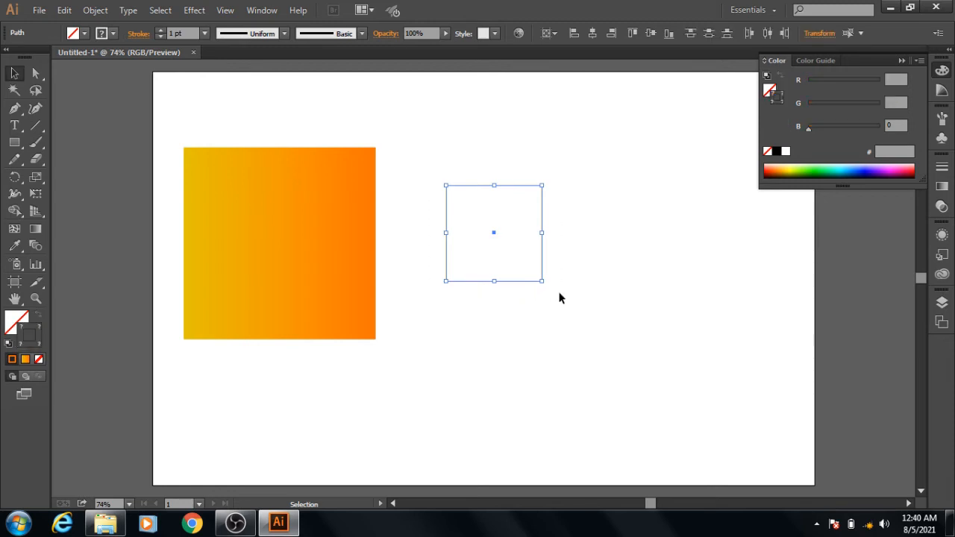
right_click(524, 218)
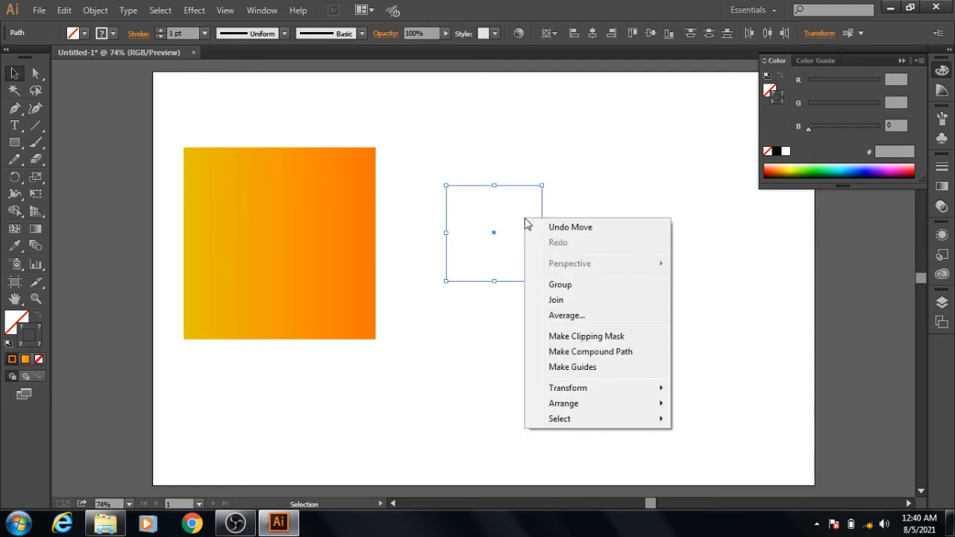
click(580, 287)
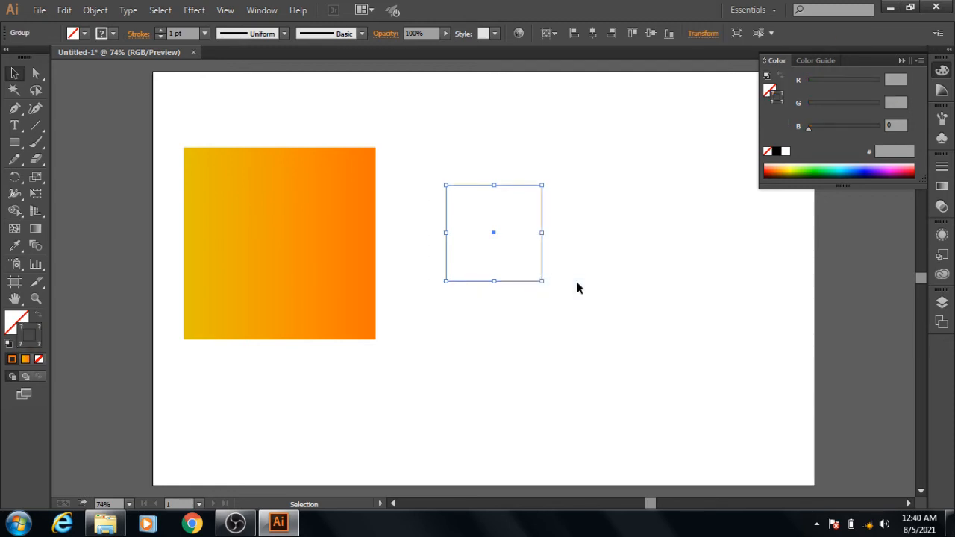
- Set the grouped outline's stroke weight to 2 pt and move it to the centre of the gradient square
click(160, 30)
drag(542, 263, 325, 268)
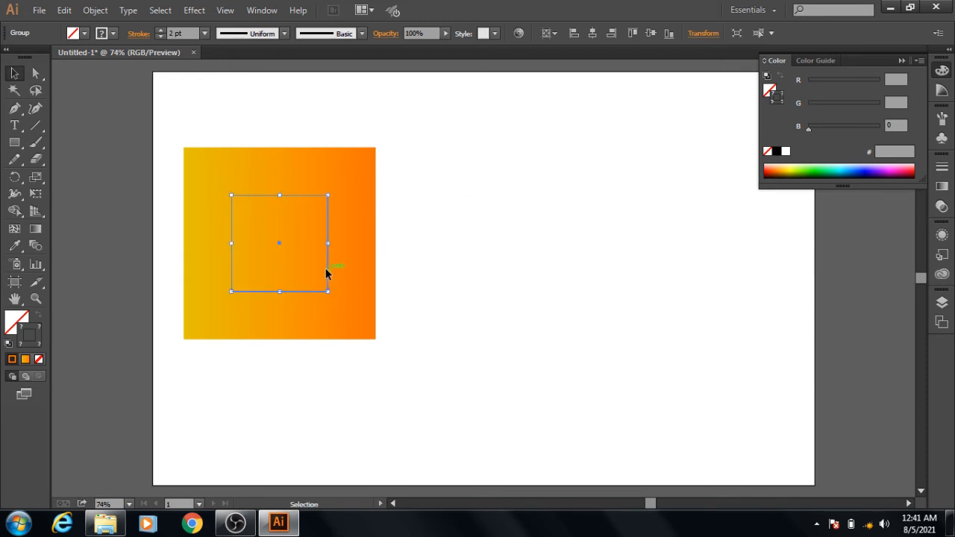
click(541, 221)
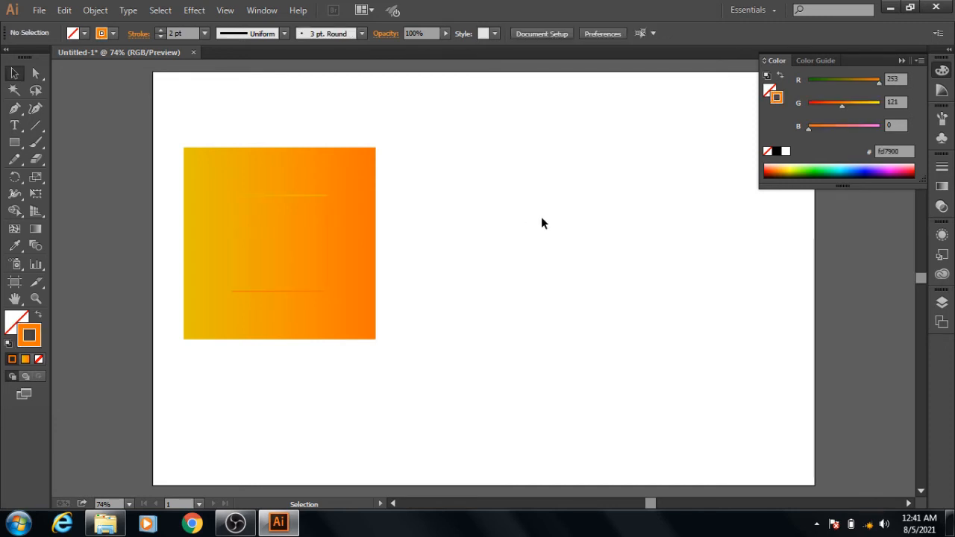
- Duplicate the two-tone outline onto the blank area beside the gradient square, and rotate the copy 180 degrees
click(328, 212)
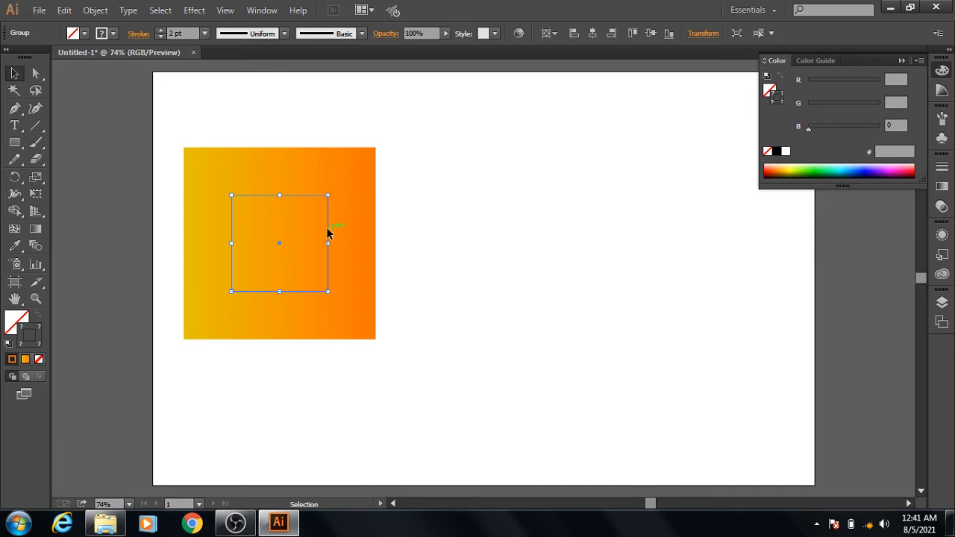
drag(328, 233, 534, 277)
drag(540, 238, 441, 364)
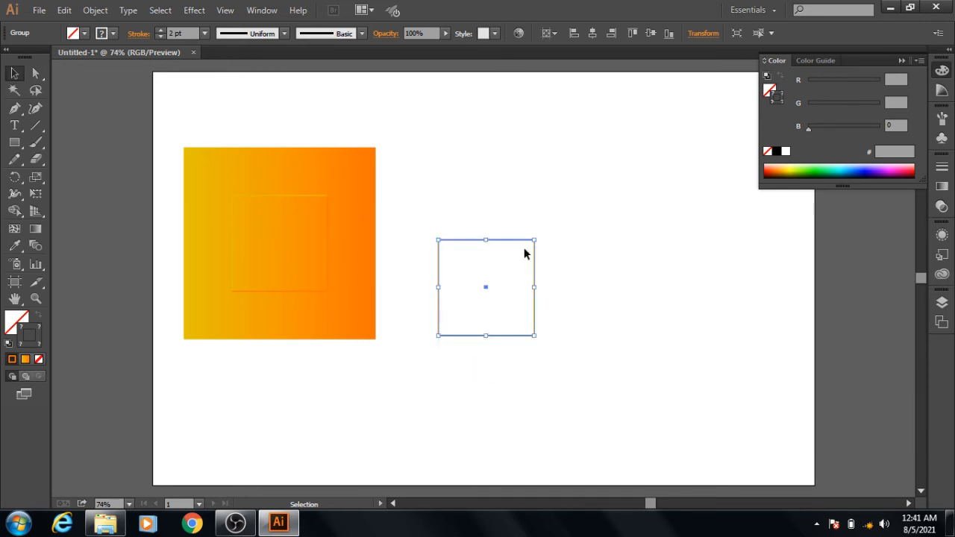
- Scale the rotated copy proportionally about its centre to roughly 60% of its size, and centre it inside the larger outline on the gradient square
drag(533, 240, 521, 260)
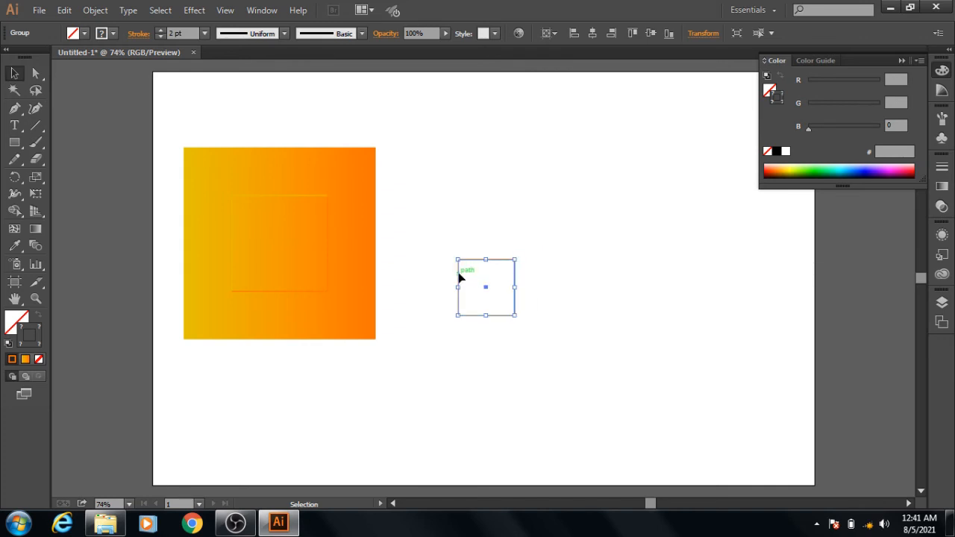
drag(460, 278, 252, 233)
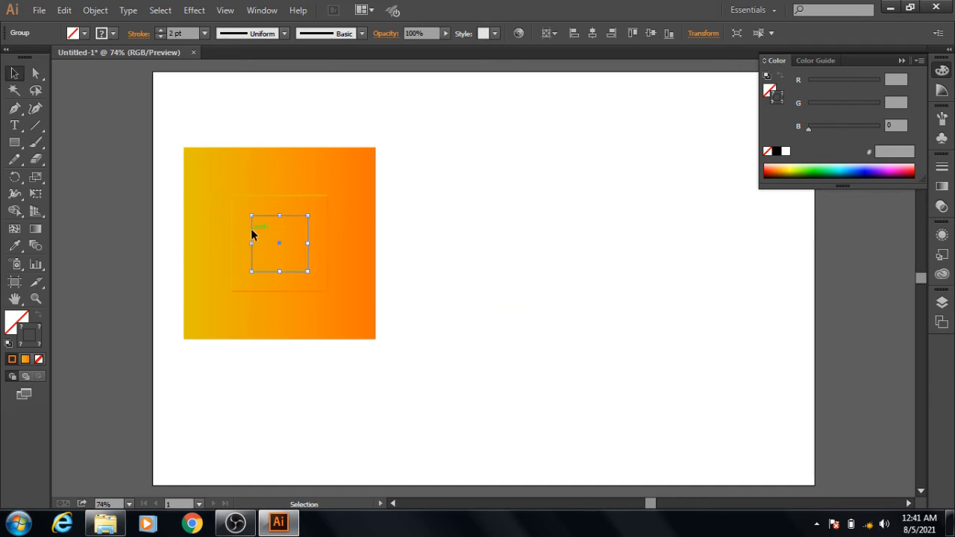
click(514, 198)
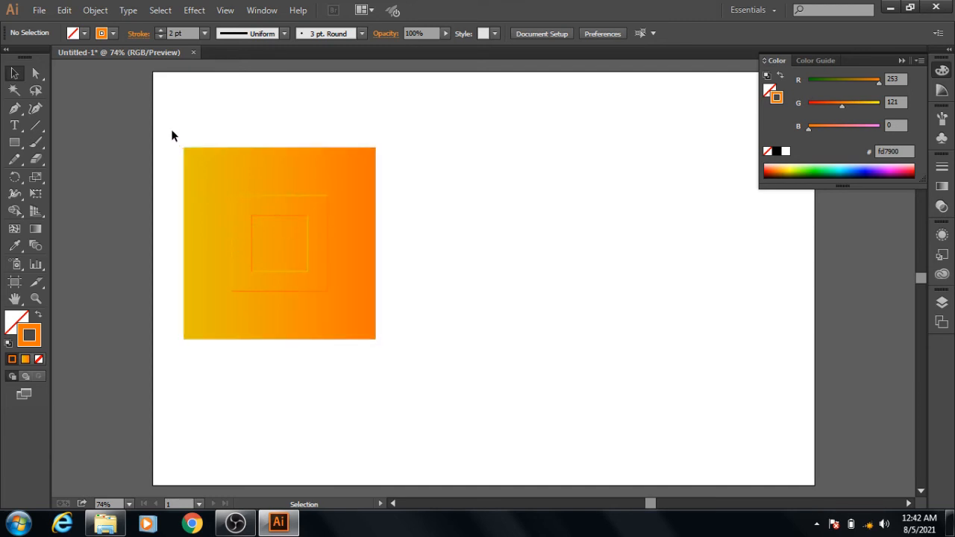
- Duplicate the gradient square together with both outlines horizontally to the right, leaving a gap between the two designs
drag(173, 131, 403, 366)
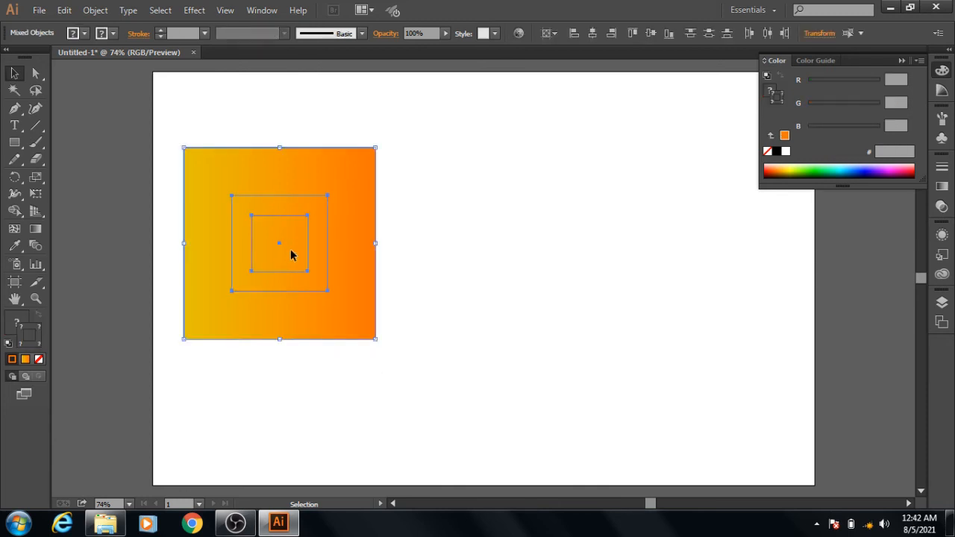
drag(292, 255, 544, 278)
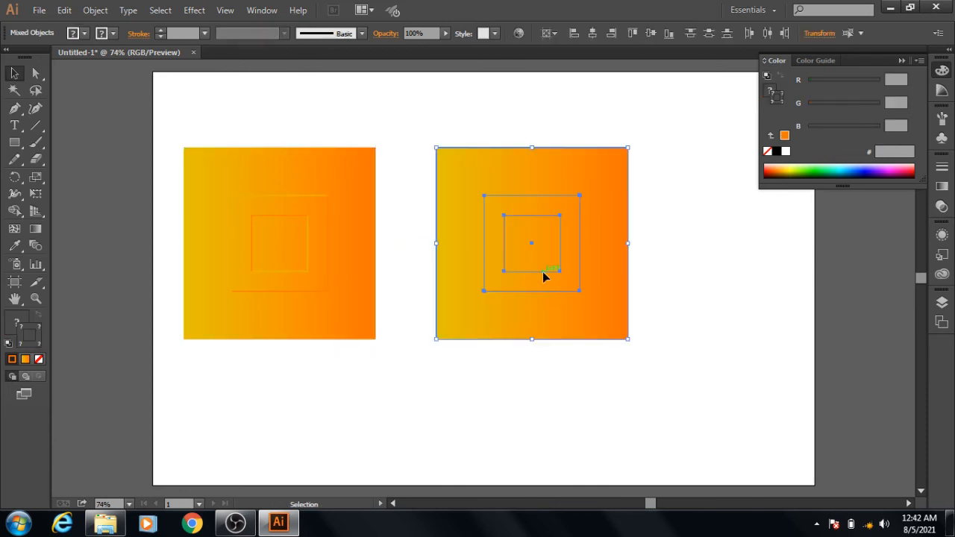
click(677, 295)
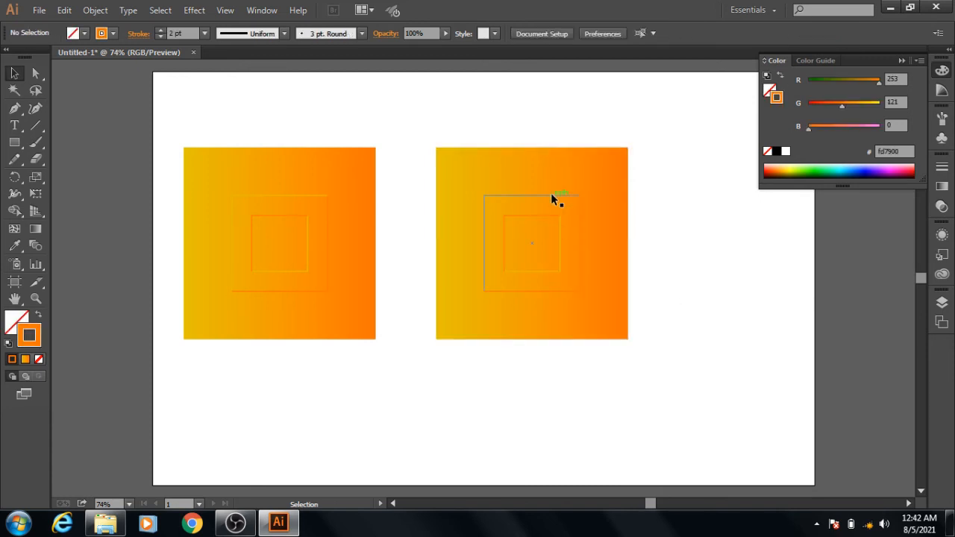
- Rotate the outer and the inner outline of the duplicated design 180 degrees each to swap their yellow and orange sides
click(572, 194)
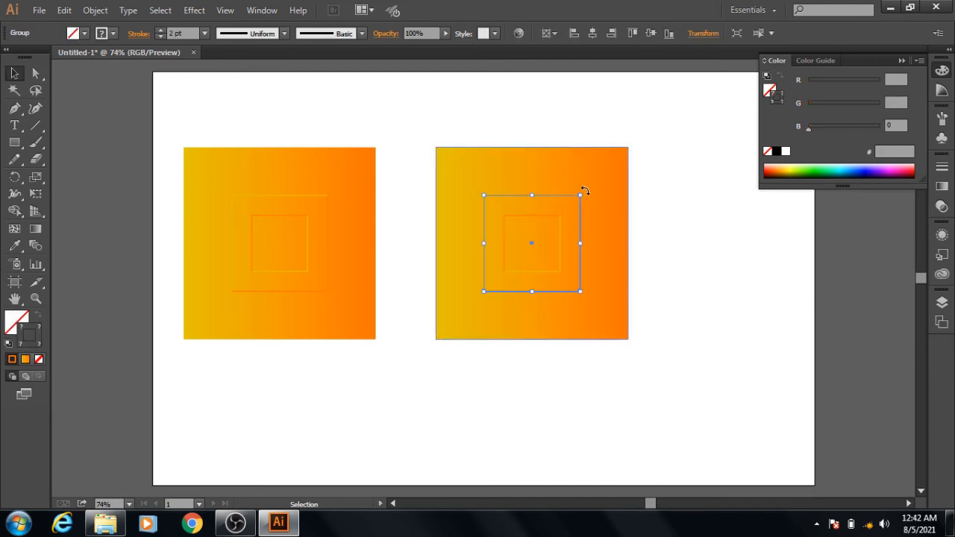
drag(583, 188, 490, 328)
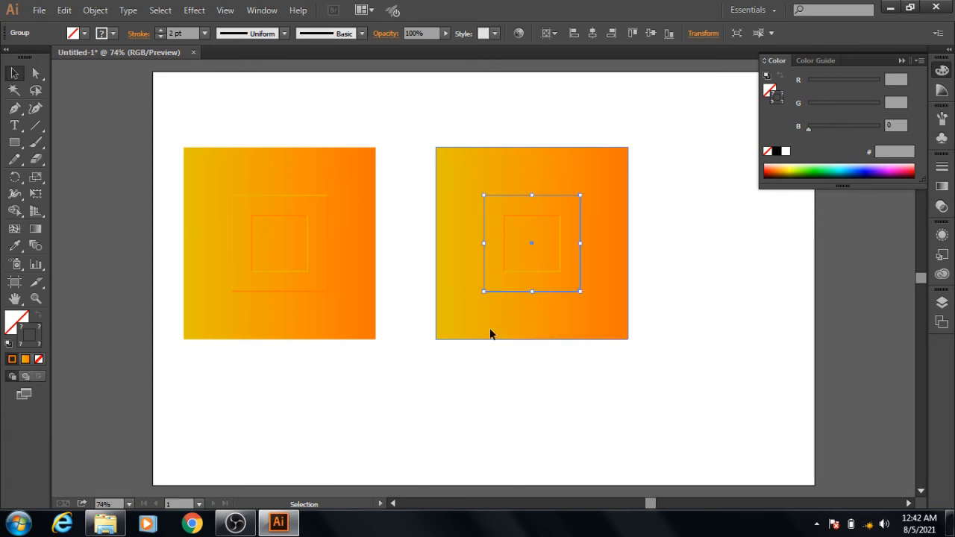
click(541, 215)
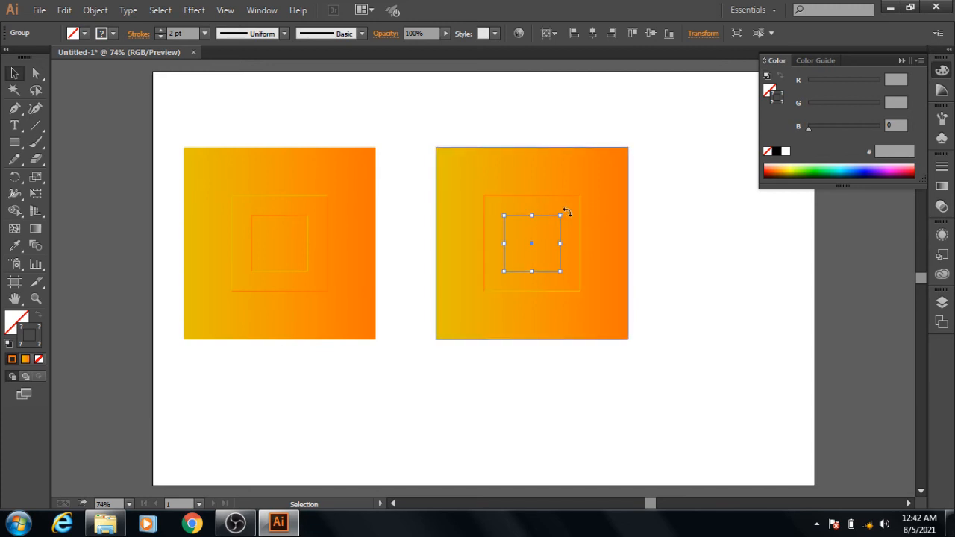
drag(567, 213, 500, 282)
click(671, 318)
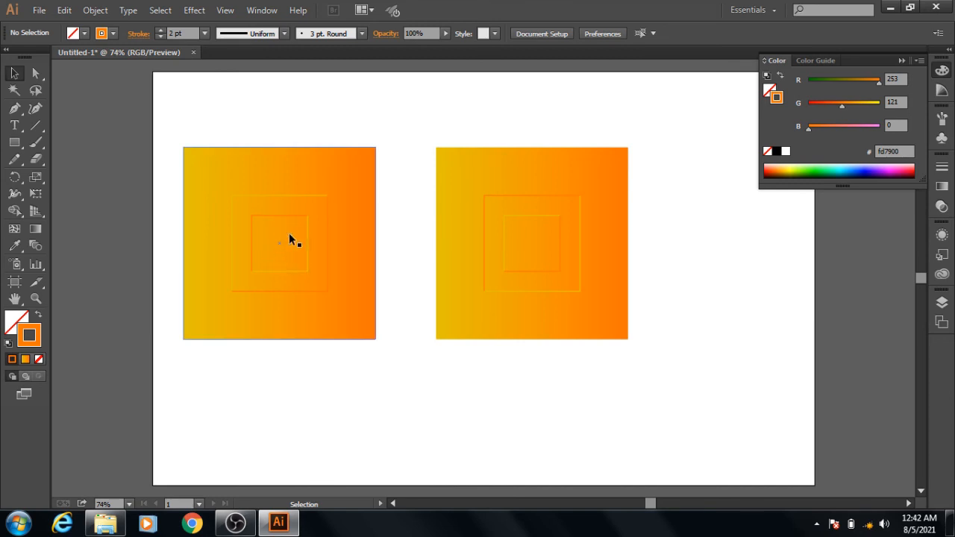
- Examine the raised and recessed outlines of both gradient squares at 150% zoom, and compare the two designs on the full artboard
key(a)
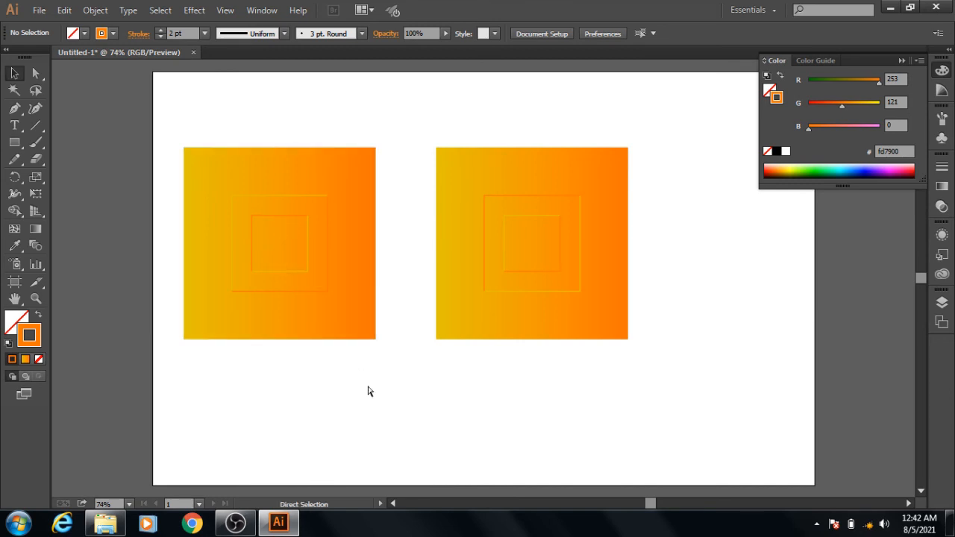
key(ctrl+1)
key(ctrl+plus)
key(v)
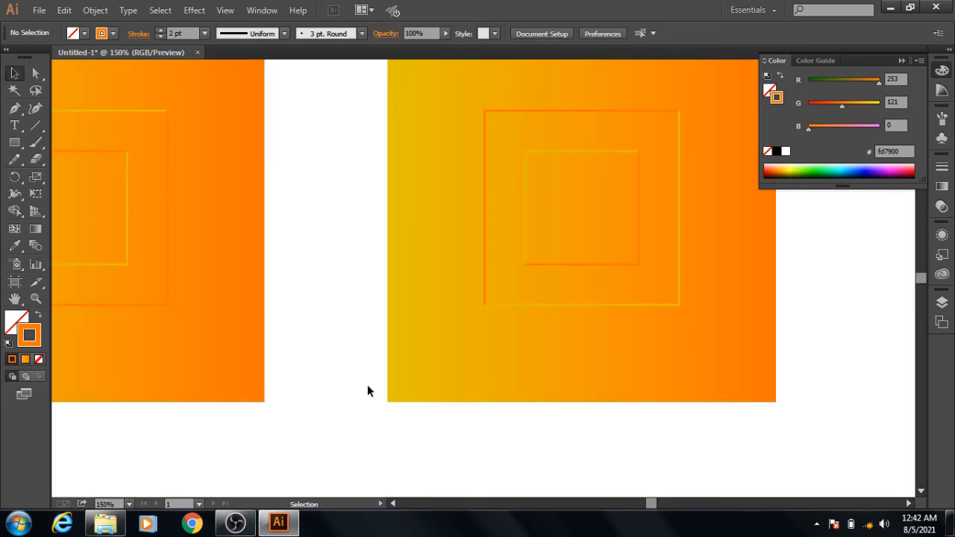
key(space)
drag(335, 283, 431, 365)
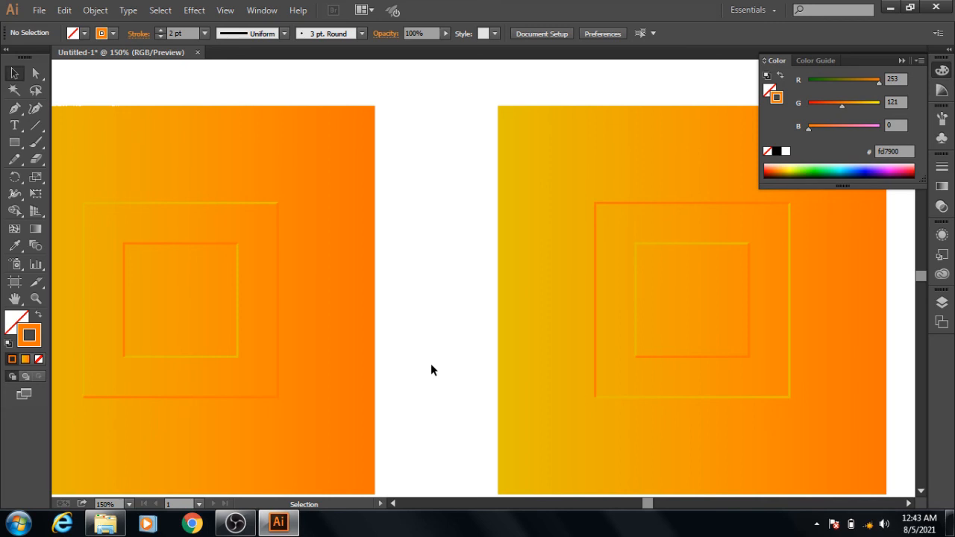
key(a)
key(ctrl+minus)
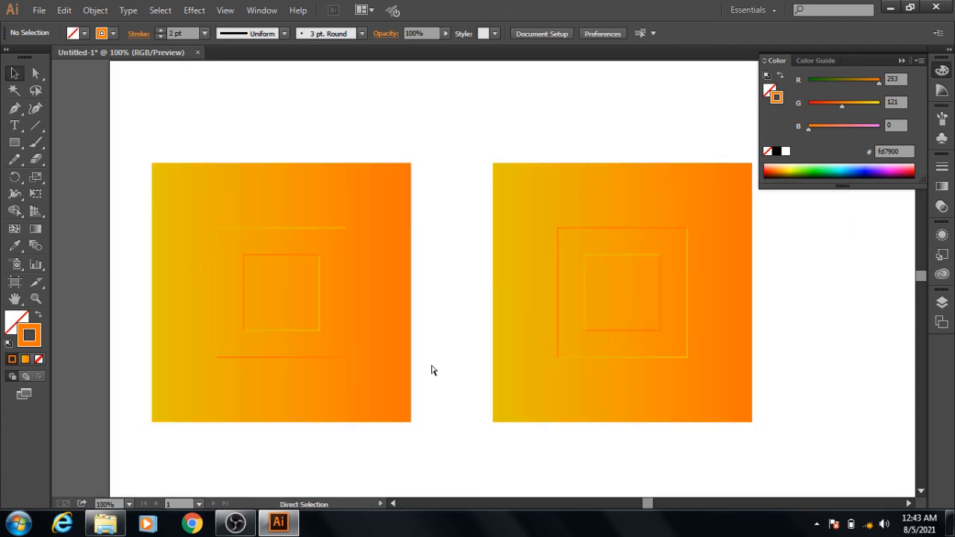
key(ctrl+minus)
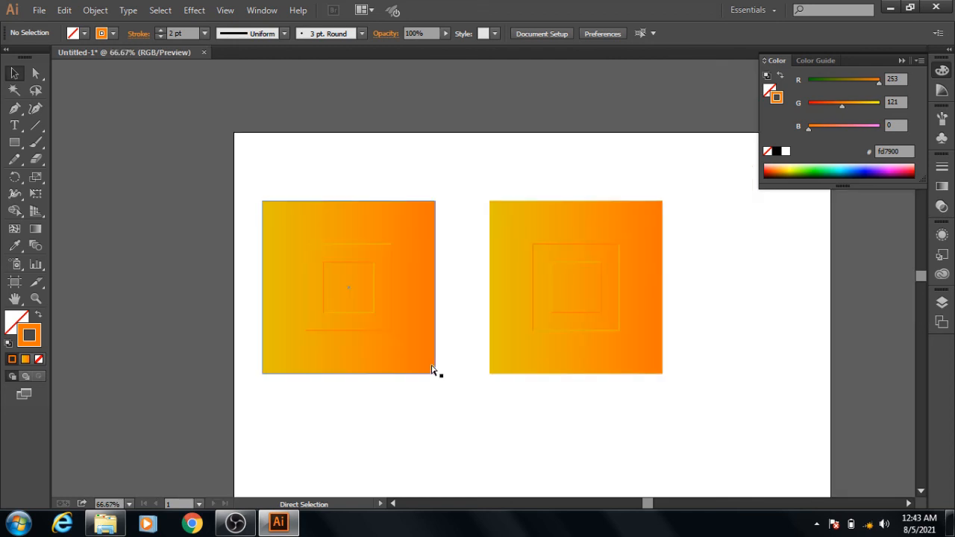
key(ctrl+0)
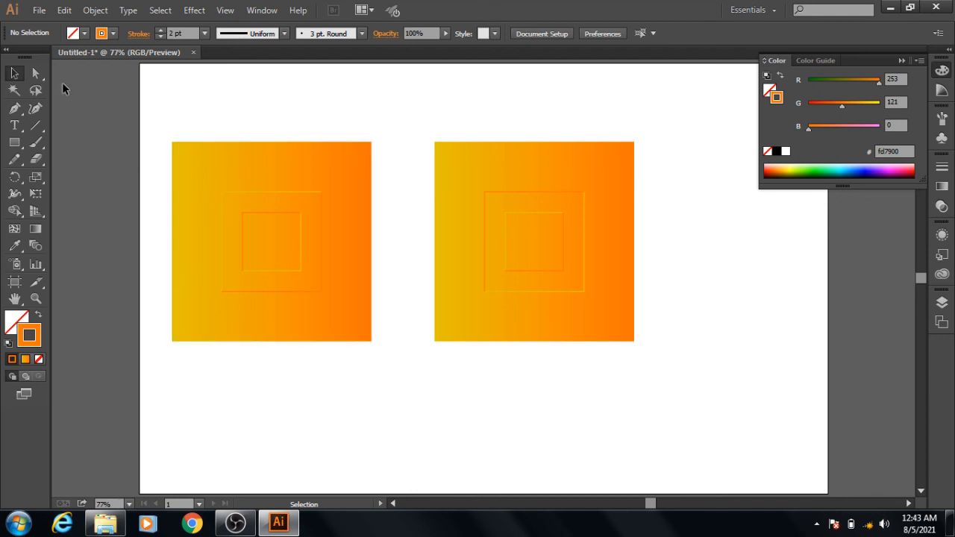
click(236, 523)
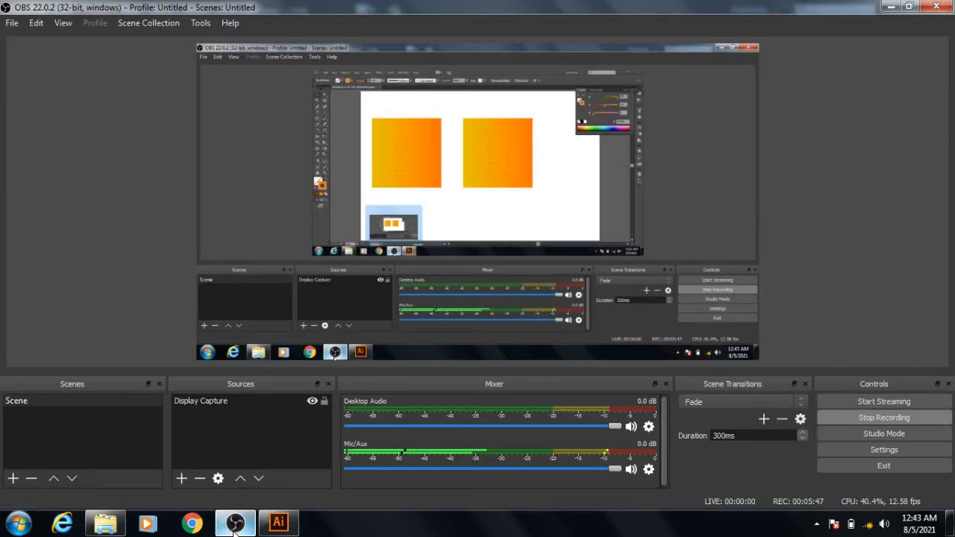